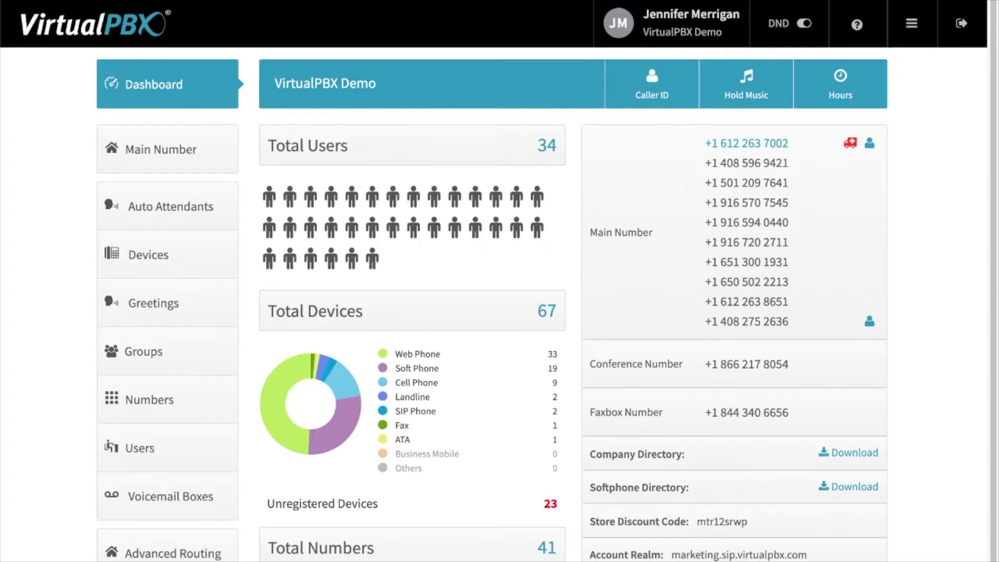
scroll(149, 500, "down", 1)
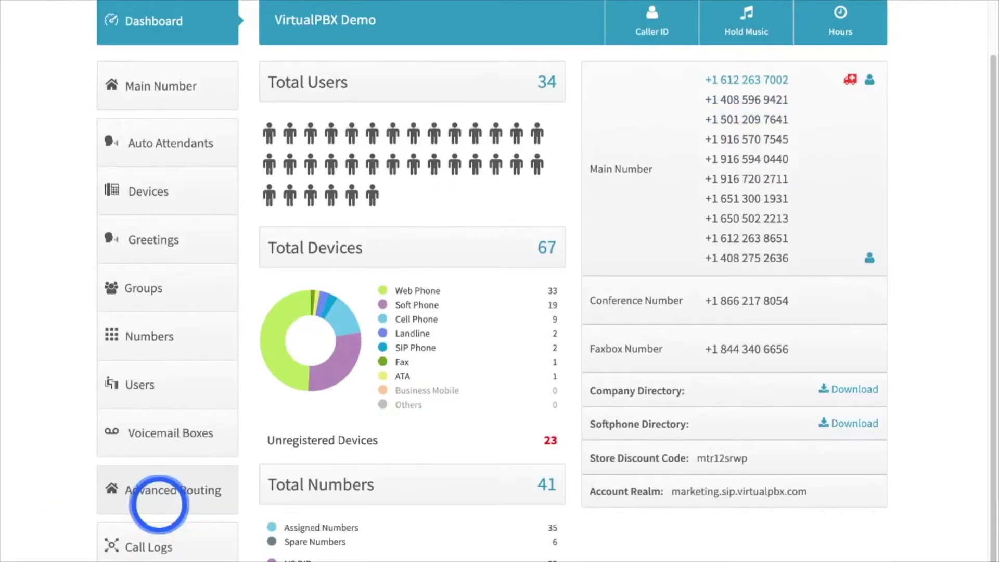
- Go from the account dashboard to the Call Logs page listing today's calls
left_click(148, 547)
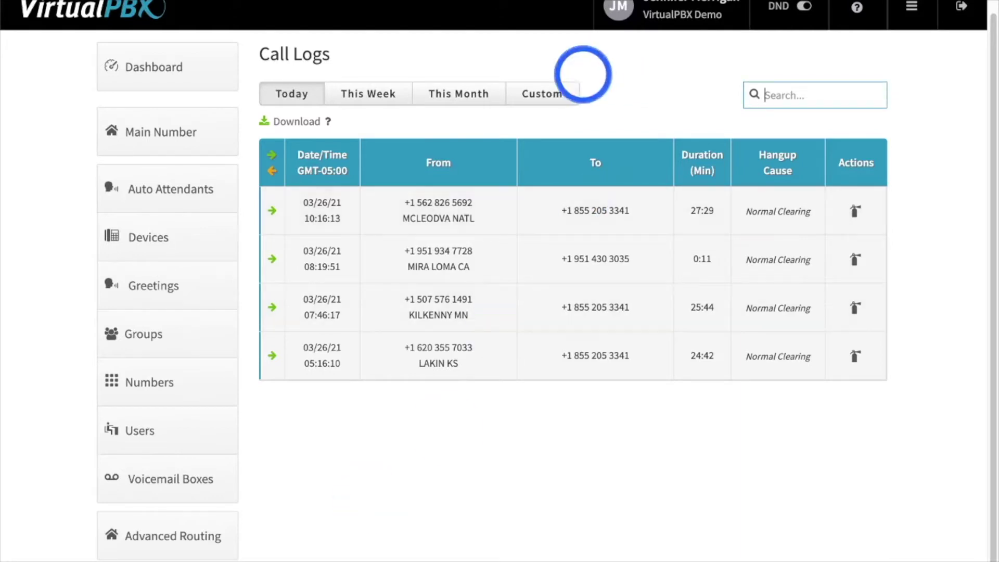
- Filter the call logs to the custom range 01/01/2021 to 01/30/2021
left_click(547, 94)
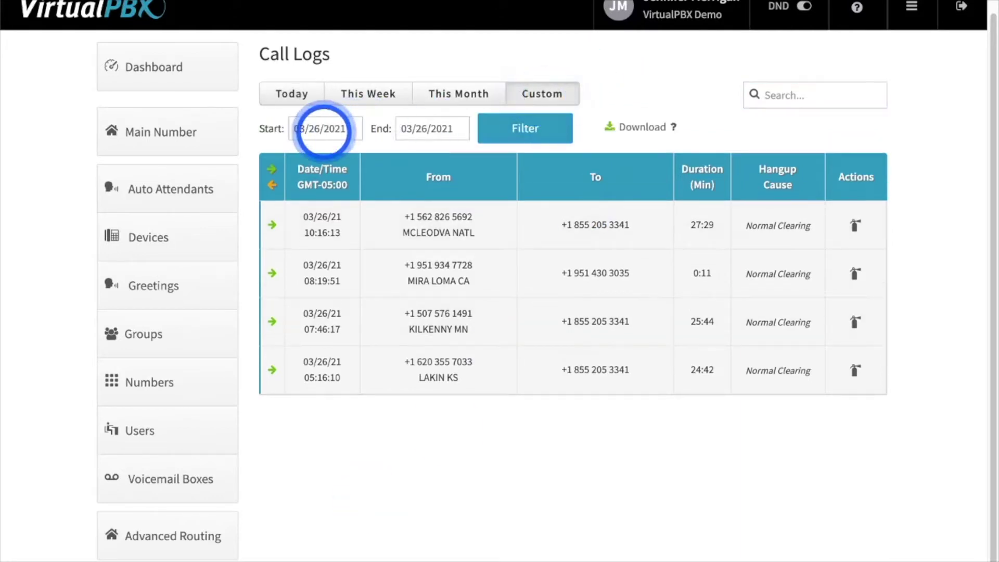
left_click(322, 128)
left_click(306, 161)
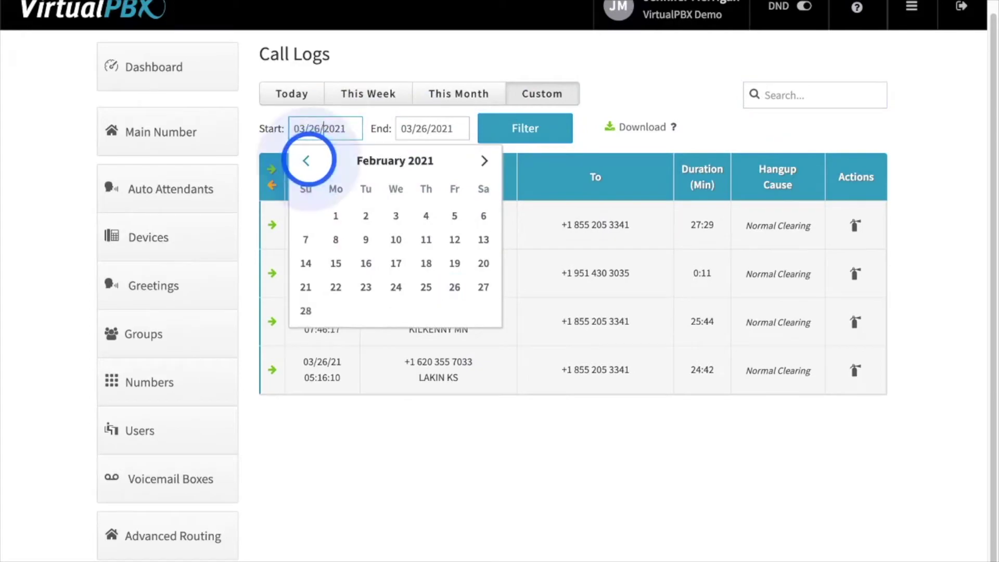
left_click(306, 161)
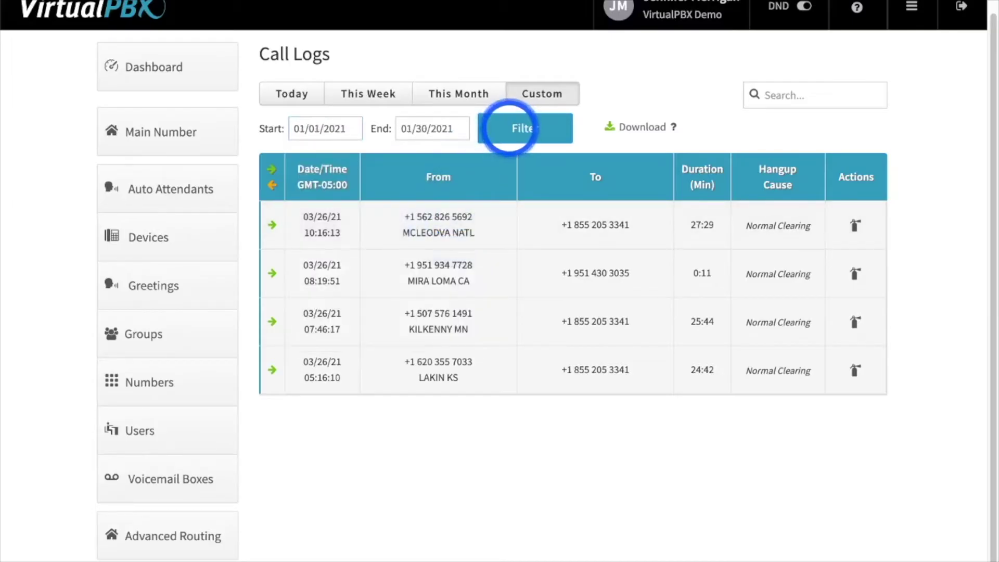
left_click(509, 128)
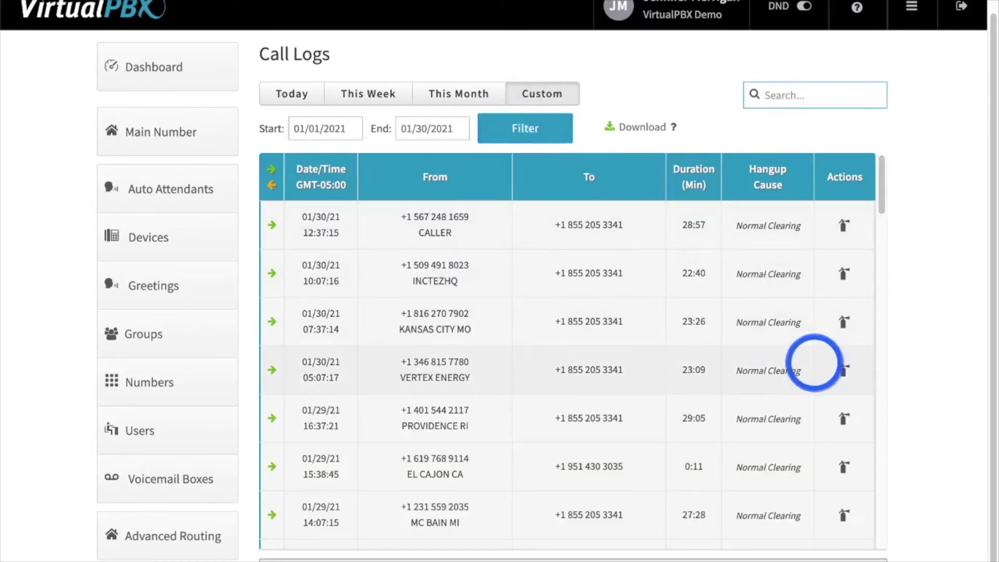
scroll(798, 373, "down", 5)
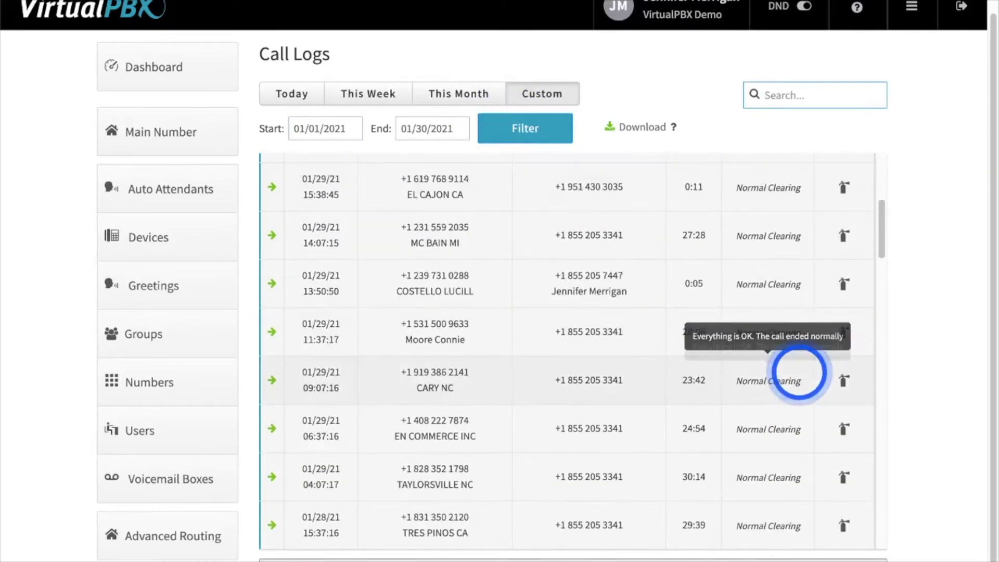
scroll(799, 373, "down", 4)
scroll(798, 374, "down", 3)
scroll(798, 373, "down", 3)
scroll(796, 371, "down", 3)
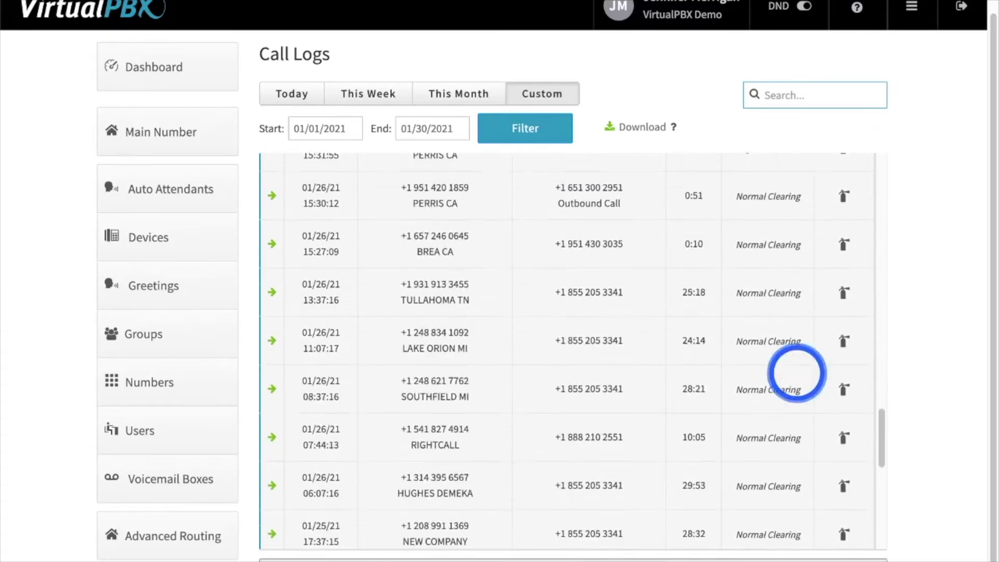
scroll(796, 372, "up", 5)
scroll(797, 372, "up", 5)
scroll(797, 372, "up", 4)
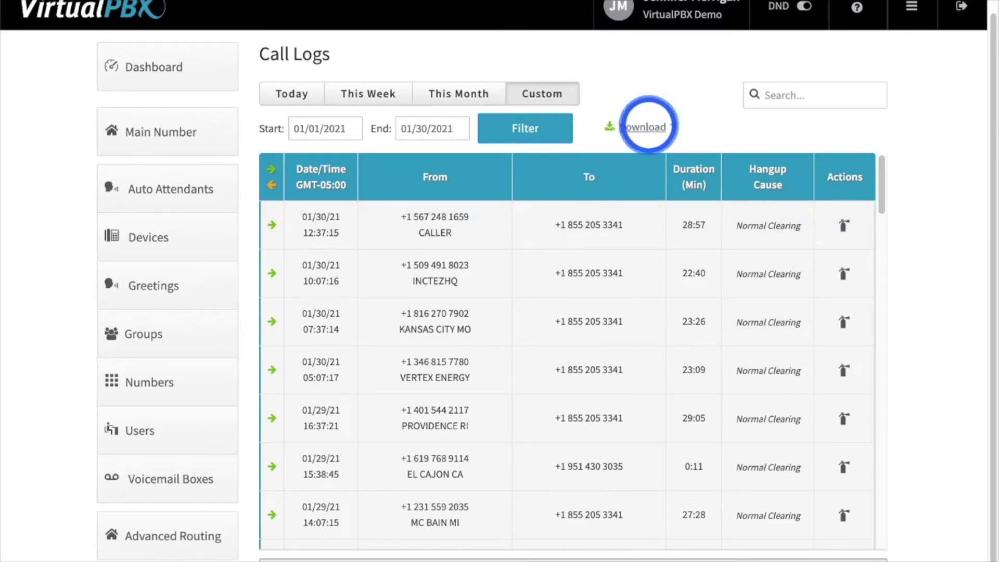
- Inspect and close the technical details of the 01/30/21 12:37 CALLER call
left_click(423, 226)
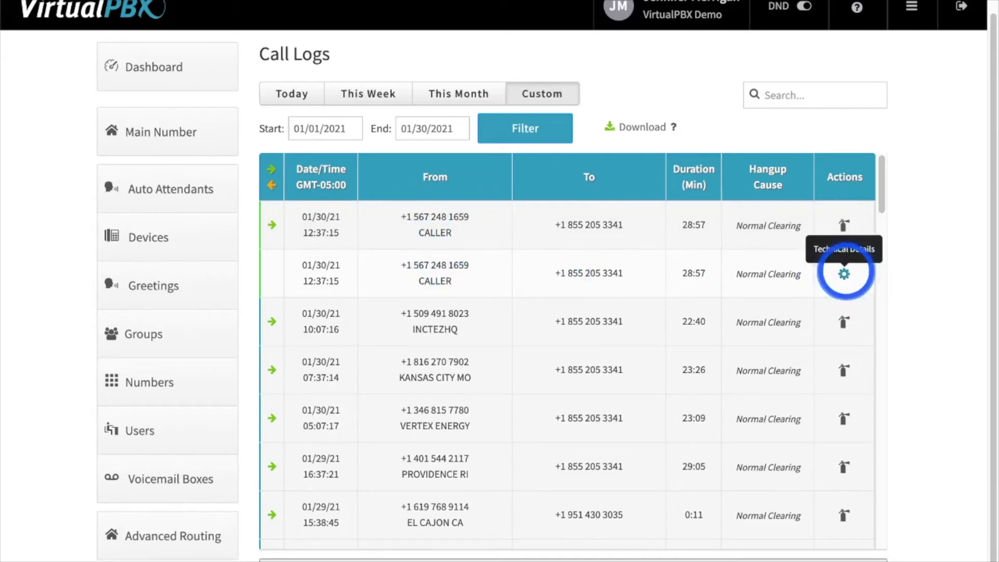
left_click(843, 274)
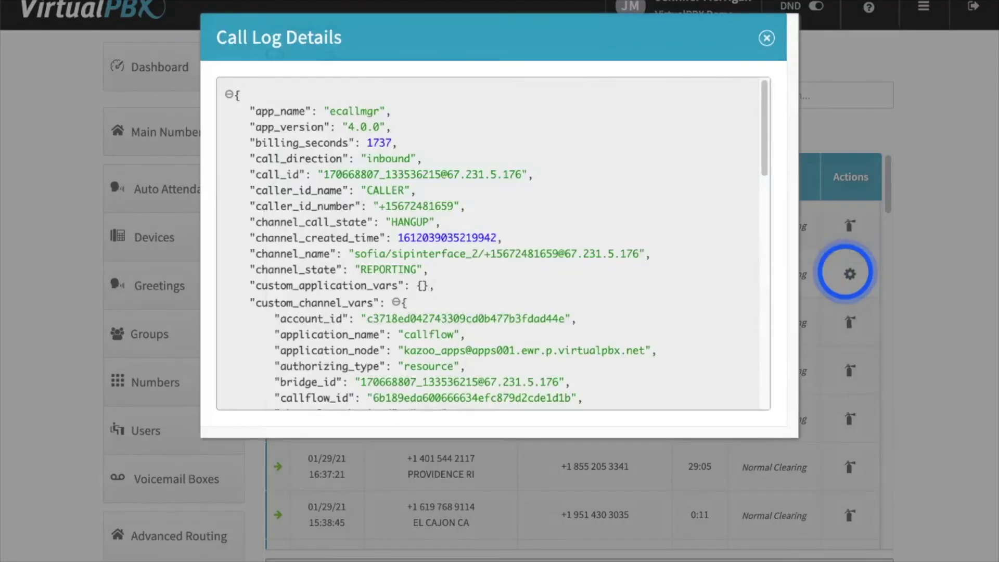
scroll(703, 279, "down", 5)
scroll(686, 278, "down", 5)
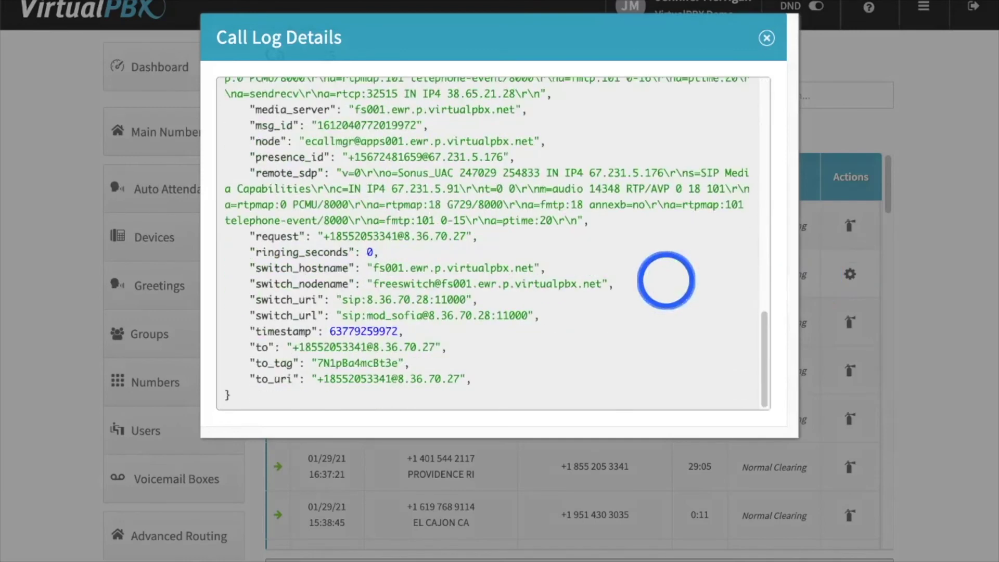
left_click(766, 38)
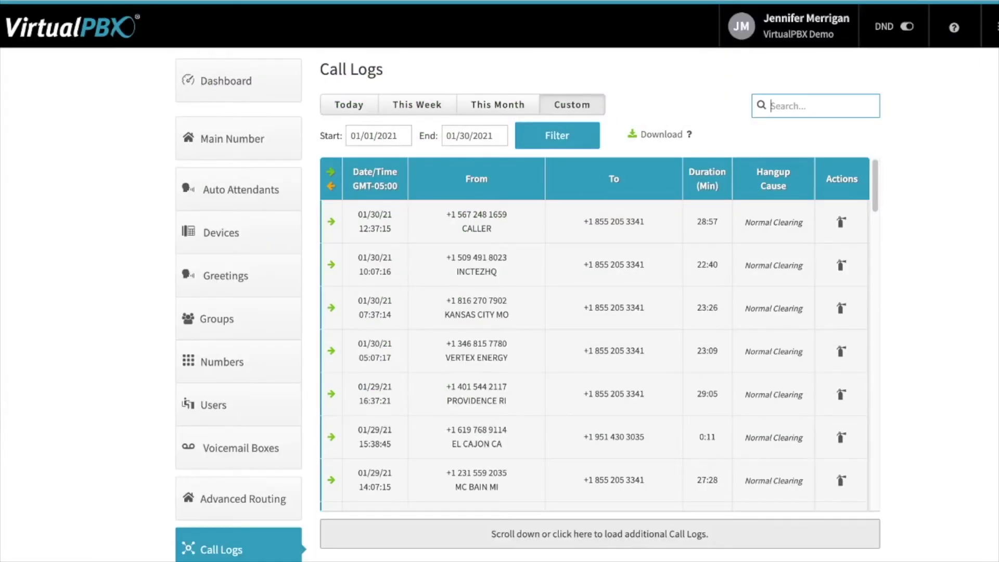
type("401")
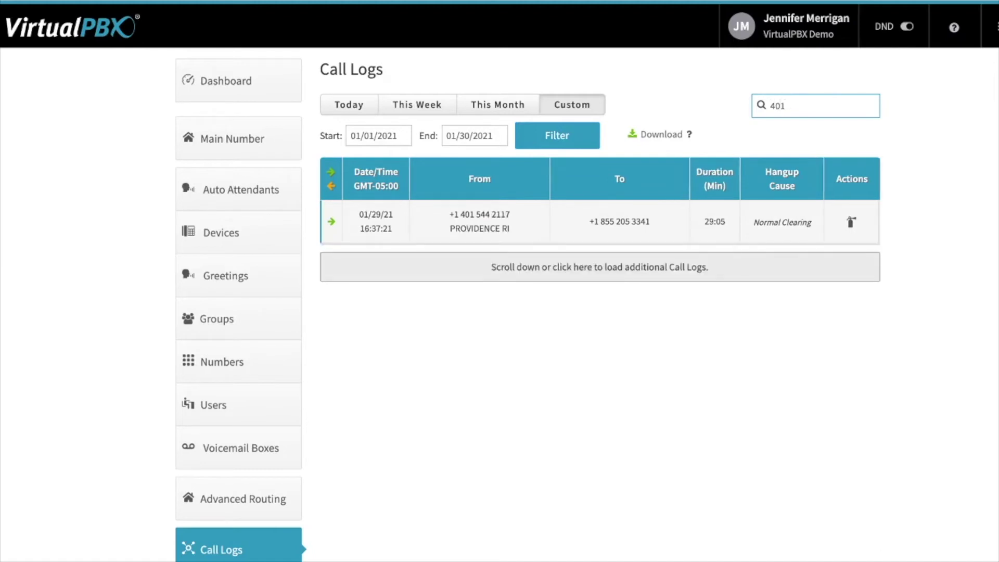
- Clear the '401' search so all January calls show again
key("BackSpace")
key("BackSpace")
key("BackSpace")
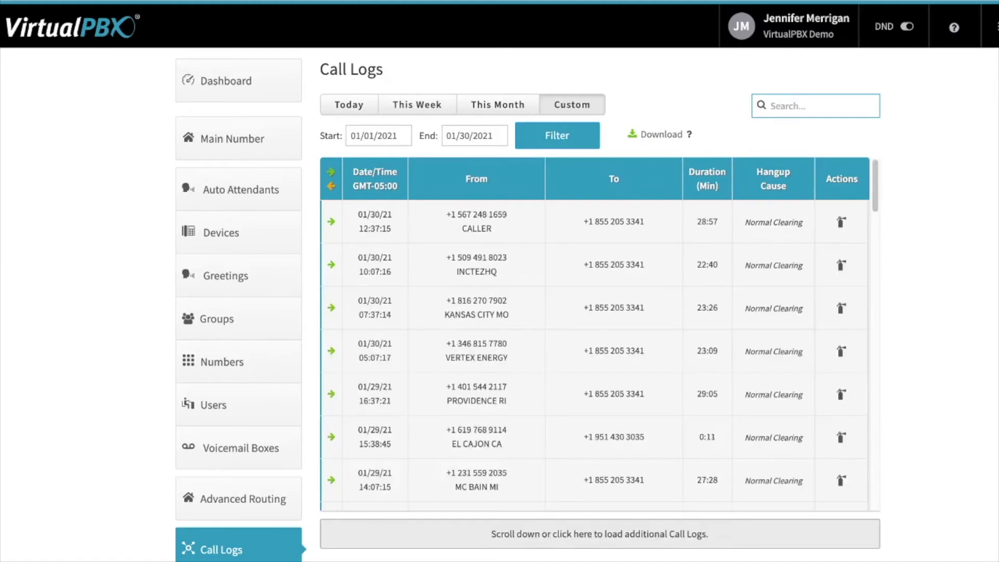
type("caller")
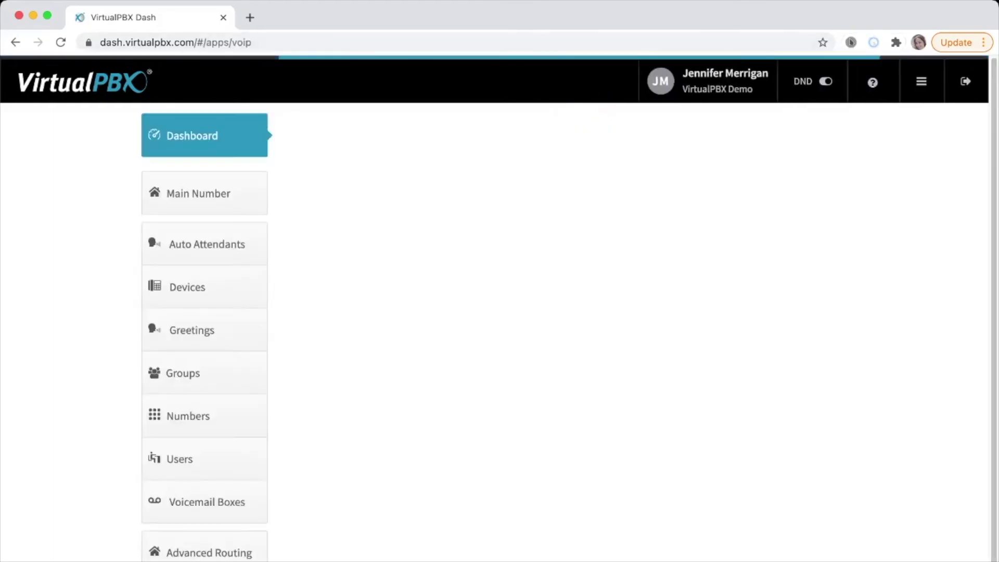
- Open Monitor from the apps menu to see each employee's live call status
left_click(922, 82)
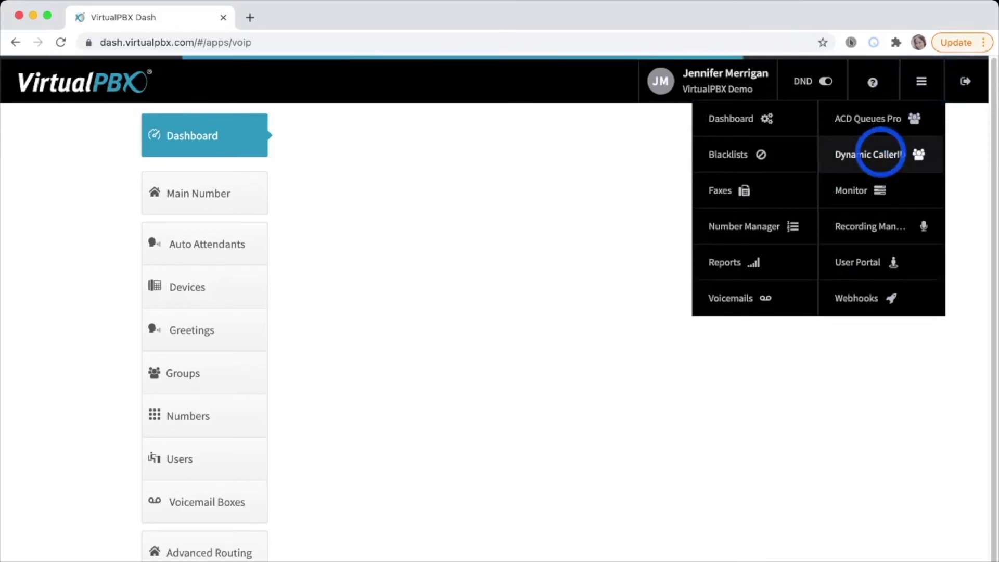
left_click(854, 190)
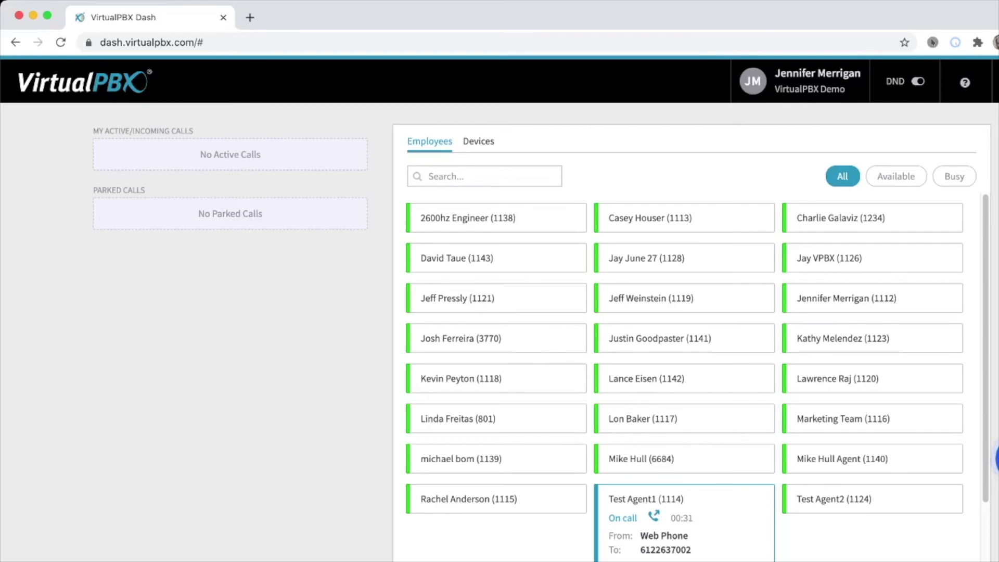
scroll(878, 443, "down", 3)
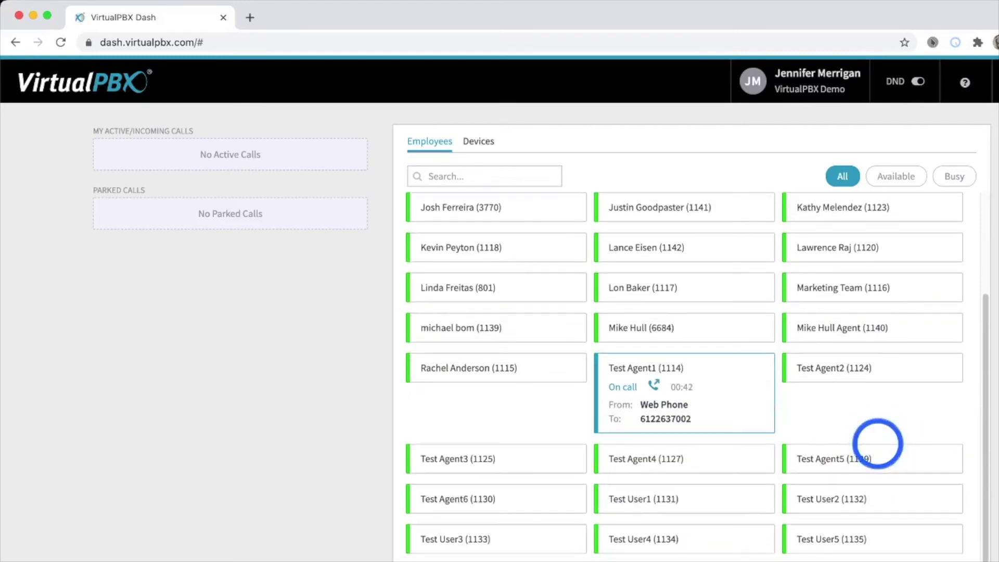
scroll(879, 443, "up", 3)
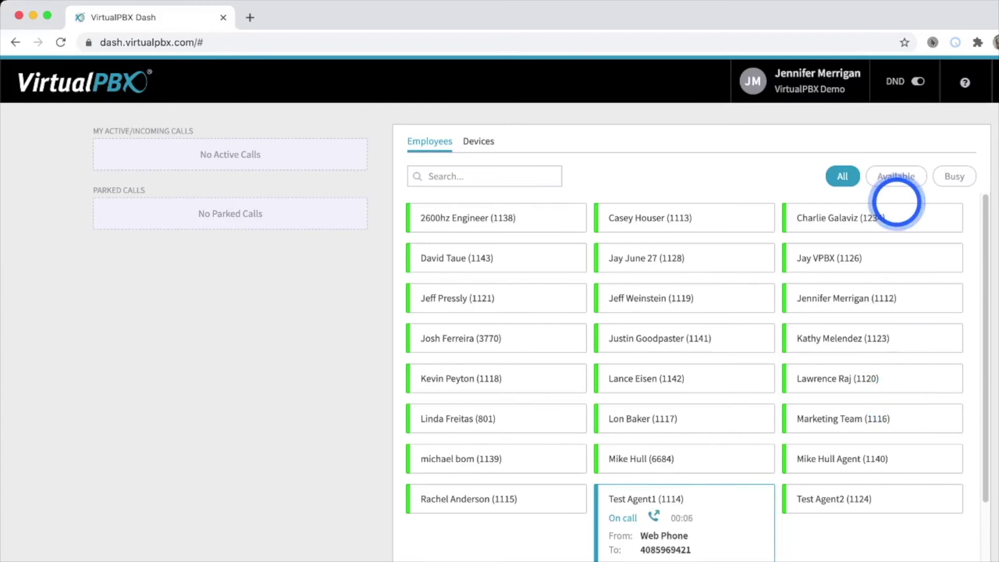
left_click(897, 177)
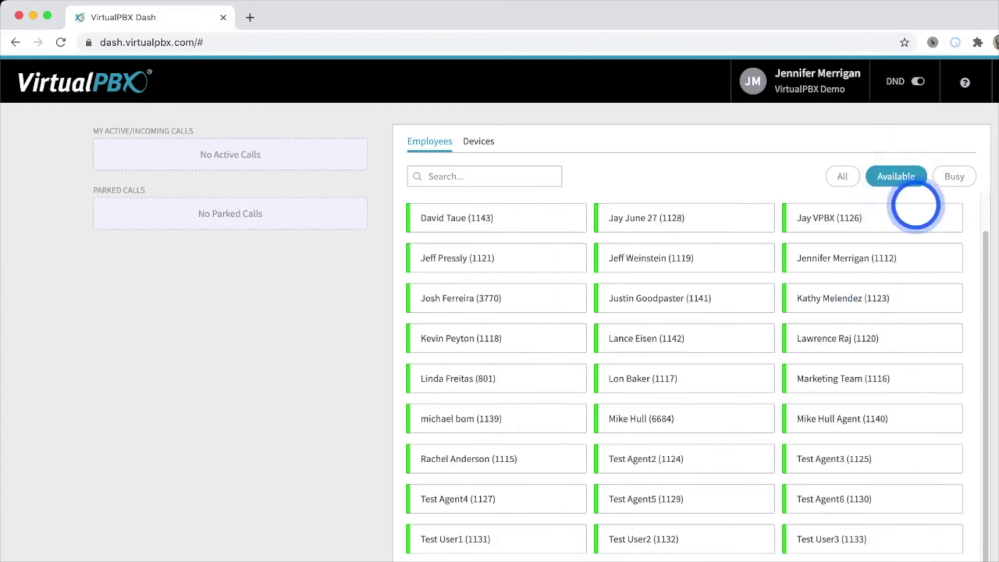
left_click(953, 177)
left_click(842, 176)
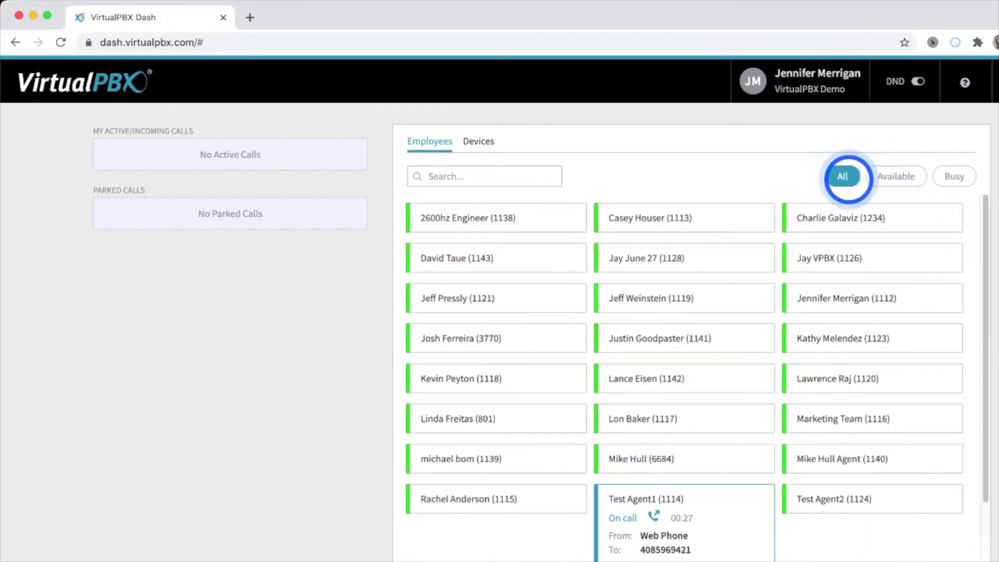